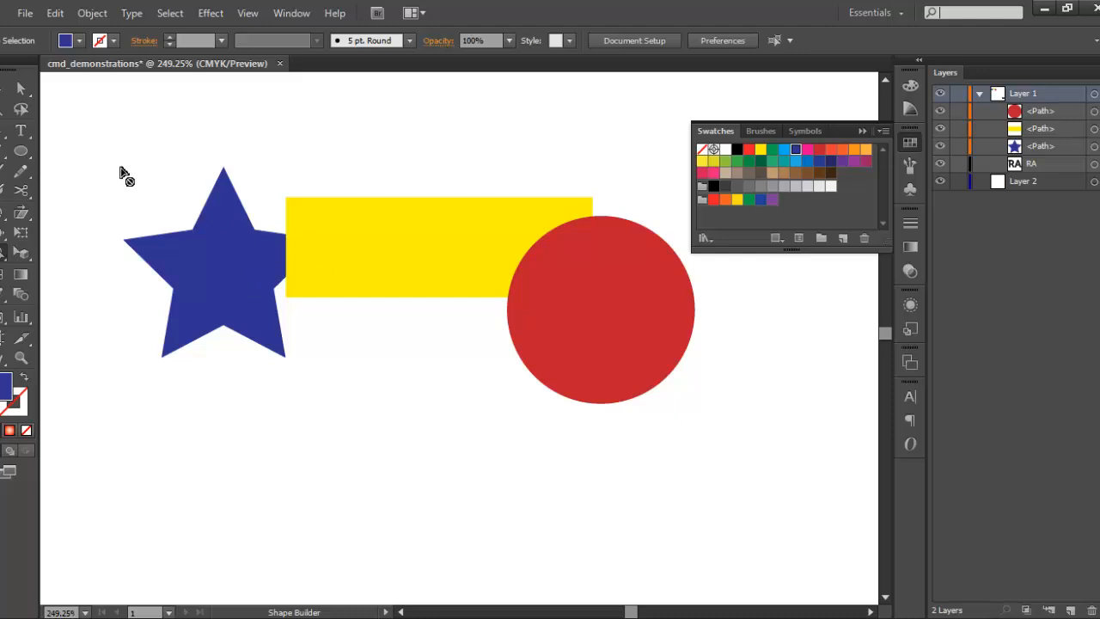
Step: Select the blue star and the yellow rectangle and merge them into one blue shape with the Shape Builder tool
{"action": "left_click", "coordinate": [3, 90]}
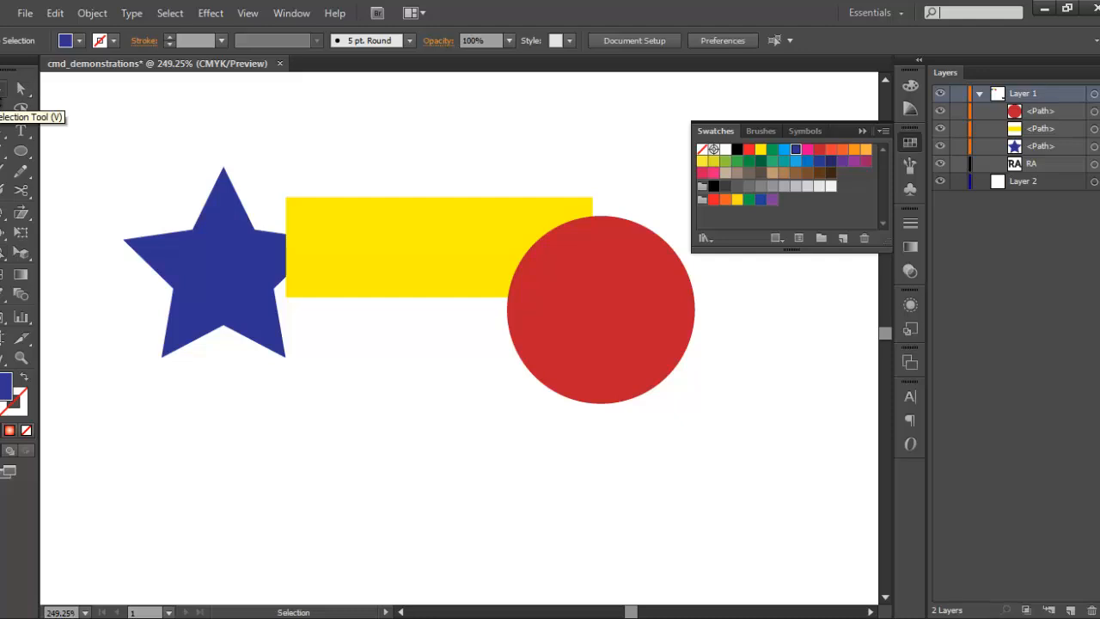
{"action": "left_click", "coordinate": [230, 279]}
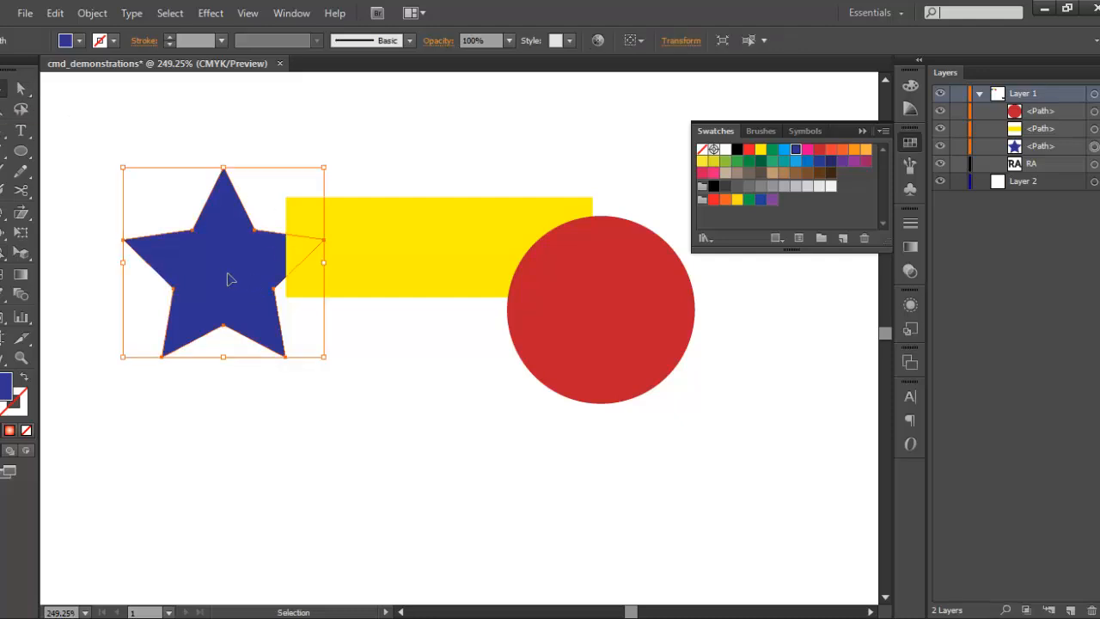
{"action": "left_click", "coordinate": [386, 251], "text": "shift"}
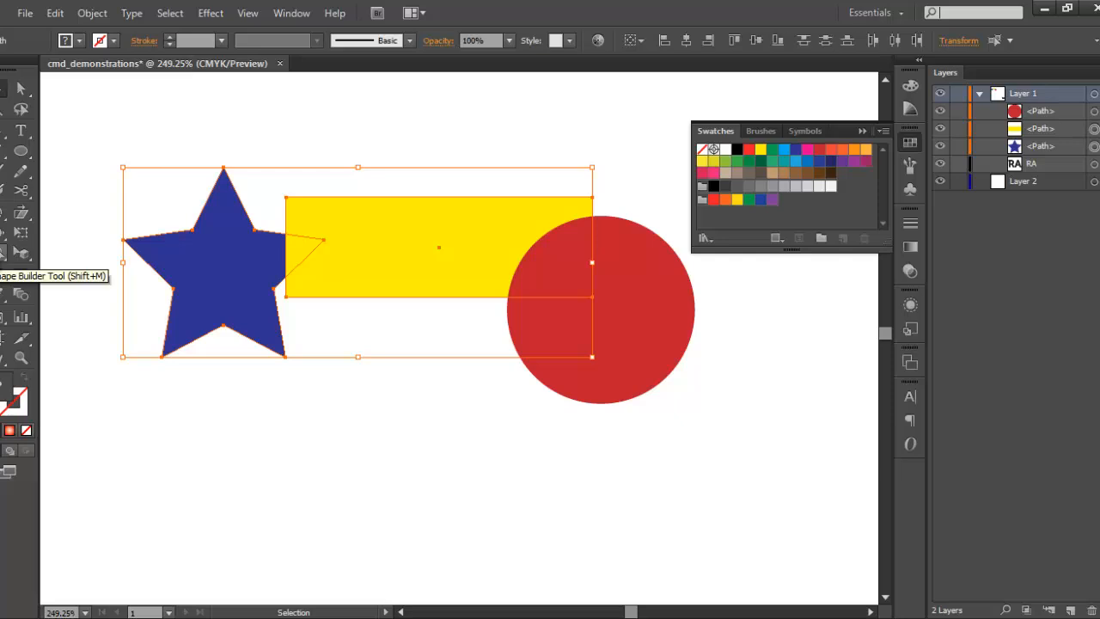
{"action": "left_click", "coordinate": [4, 253]}
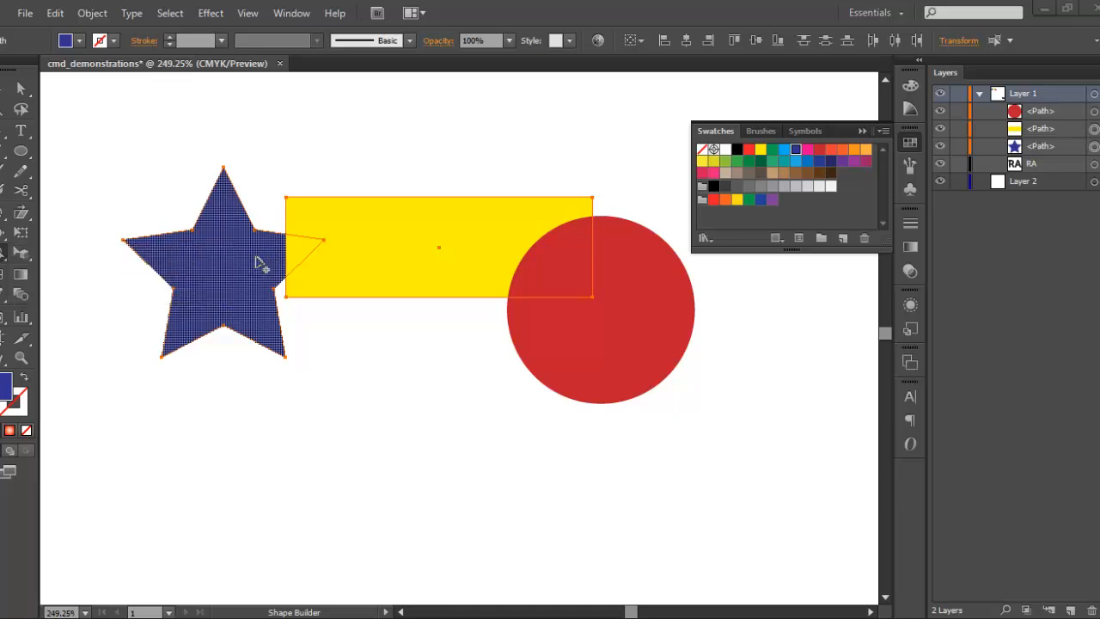
{"action": "left_click_drag", "start_coordinate": [256, 263], "coordinate": [303, 252]}
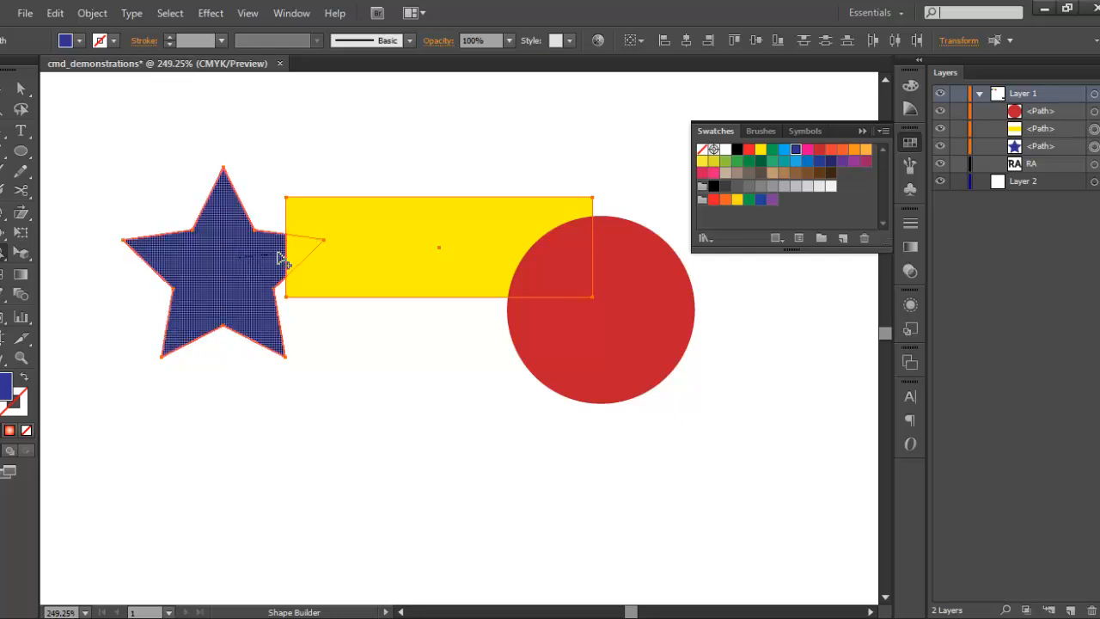
{"action": "left_click_drag", "start_coordinate": [284, 262], "coordinate": [300, 253]}
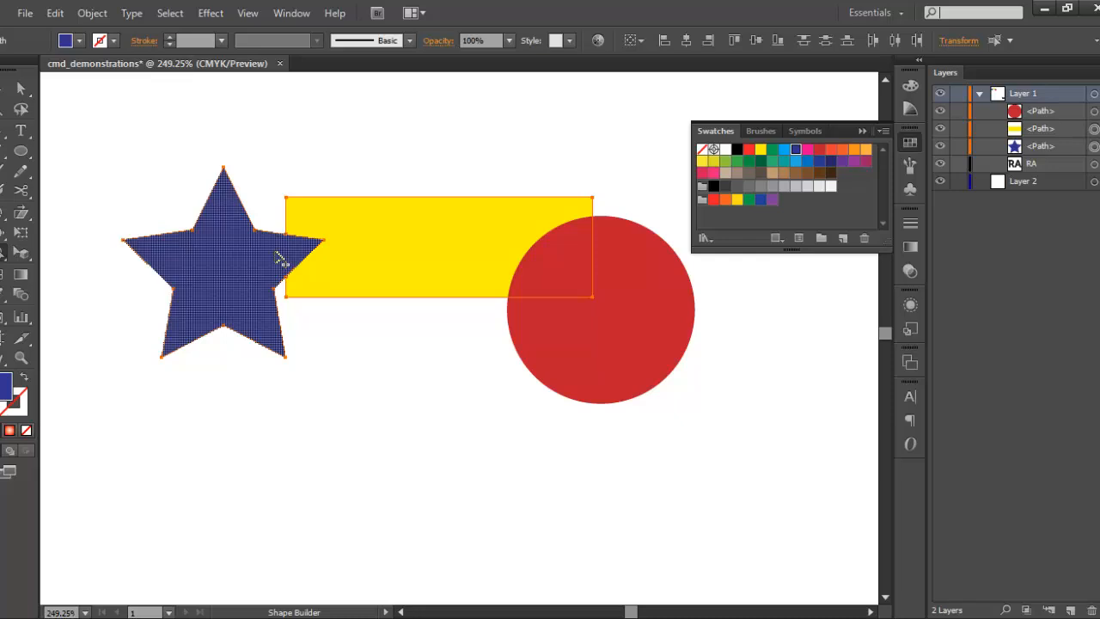
{"action": "left_click_drag", "start_coordinate": [282, 253], "coordinate": [336, 225]}
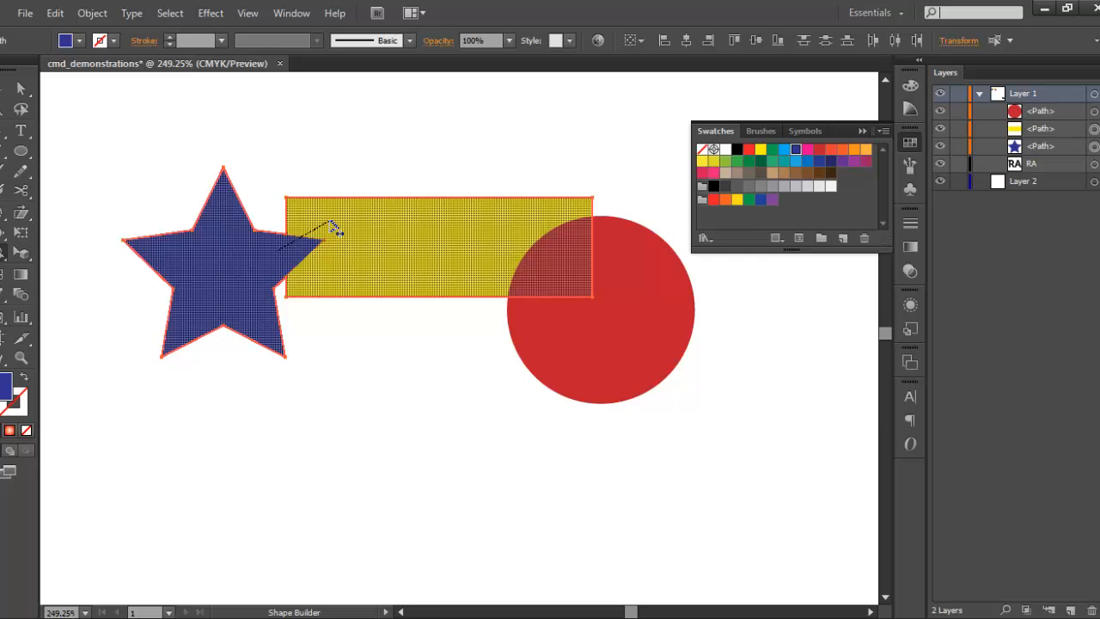
{"action": "left_click_drag", "start_coordinate": [332, 223], "coordinate": [334, 226]}
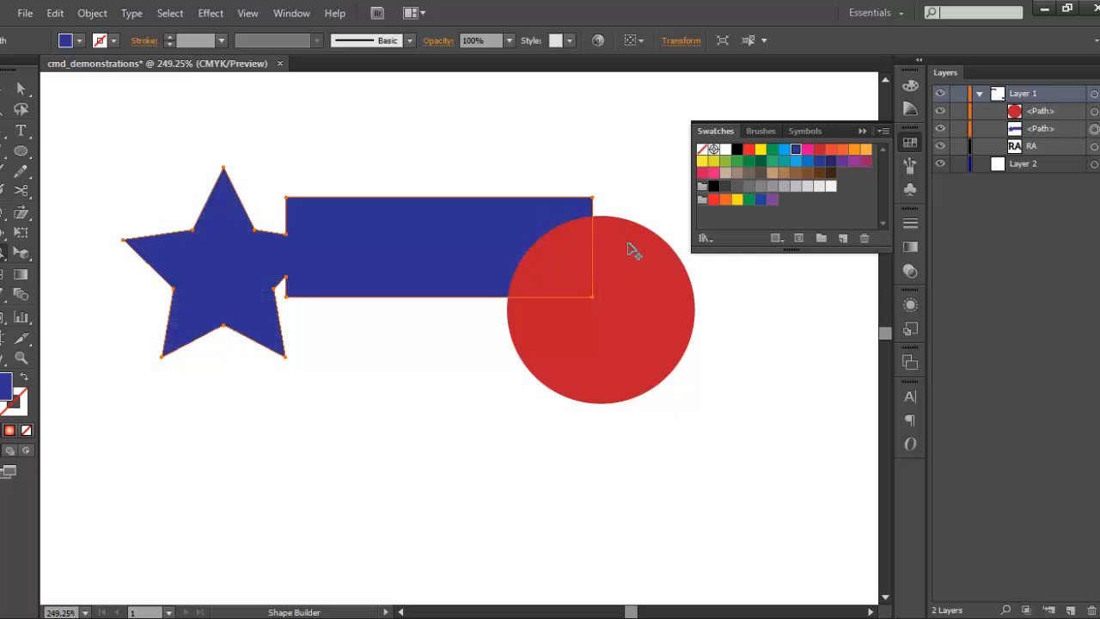
Step: Add the red circle to the selection and merge it with the blue star-and-rectangle shape using Shape Builder
{"action": "key", "text": "ctrl"}
{"action": "left_click", "coordinate": [630, 243], "text": "ctrl+shift"}
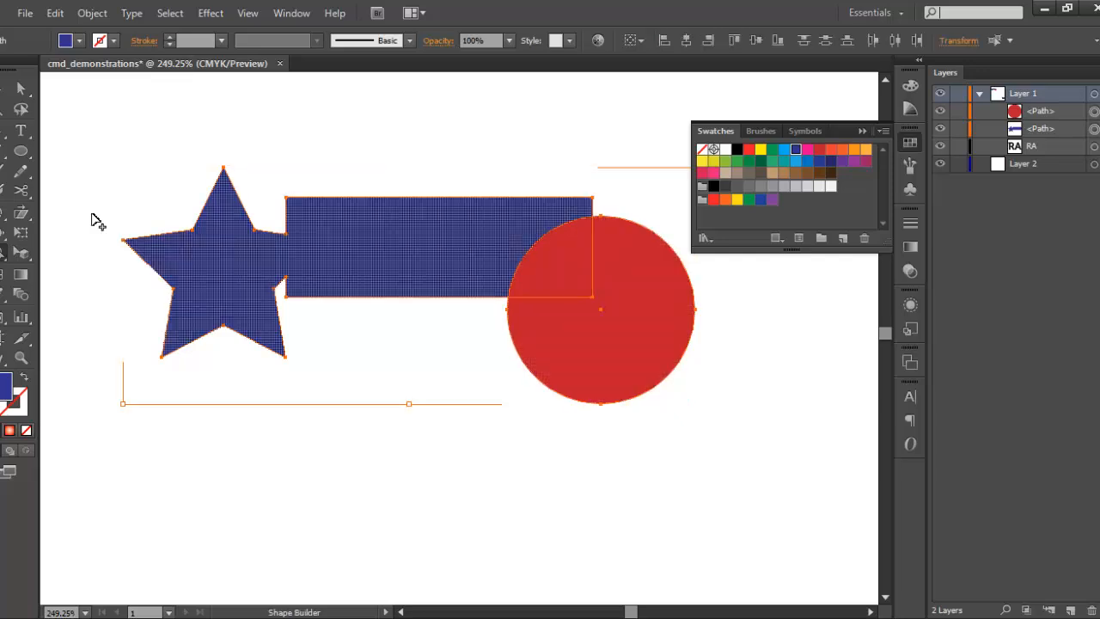
{"action": "mouse_move", "coordinate": [482, 234]}
{"action": "left_mouse_down"}
{"action": "mouse_move", "coordinate": [548, 257]}
{"action": "mouse_move", "coordinate": [607, 256]}
{"action": "left_mouse_up"}
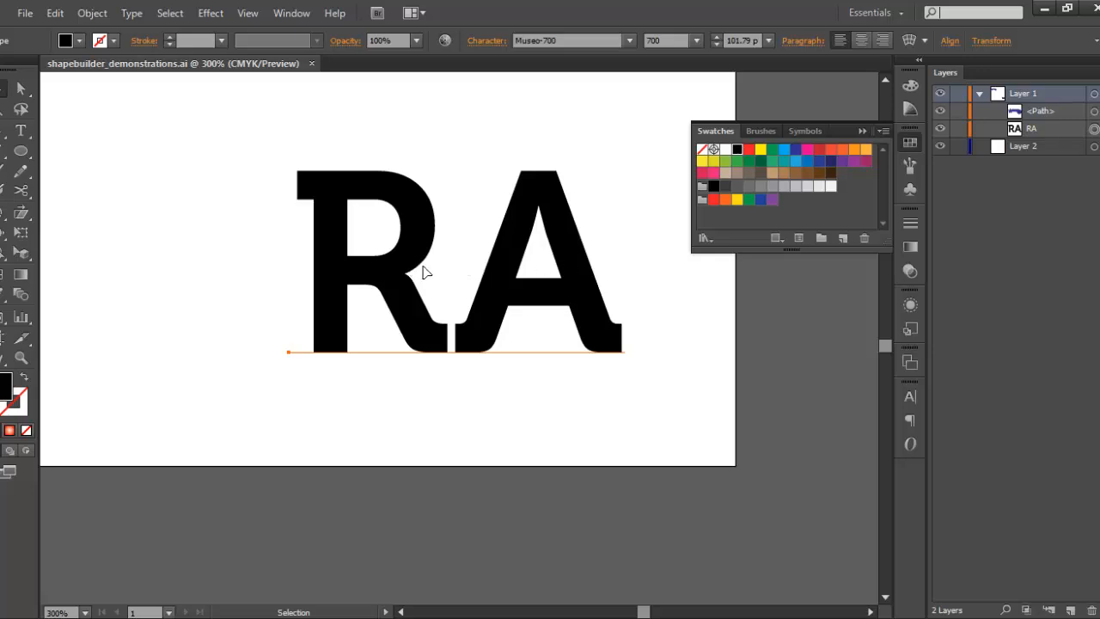
Step: Show the character settings beside the RA text and set its tracking to -75 so the letters overlap
{"action": "left_click", "coordinate": [293, 15]}
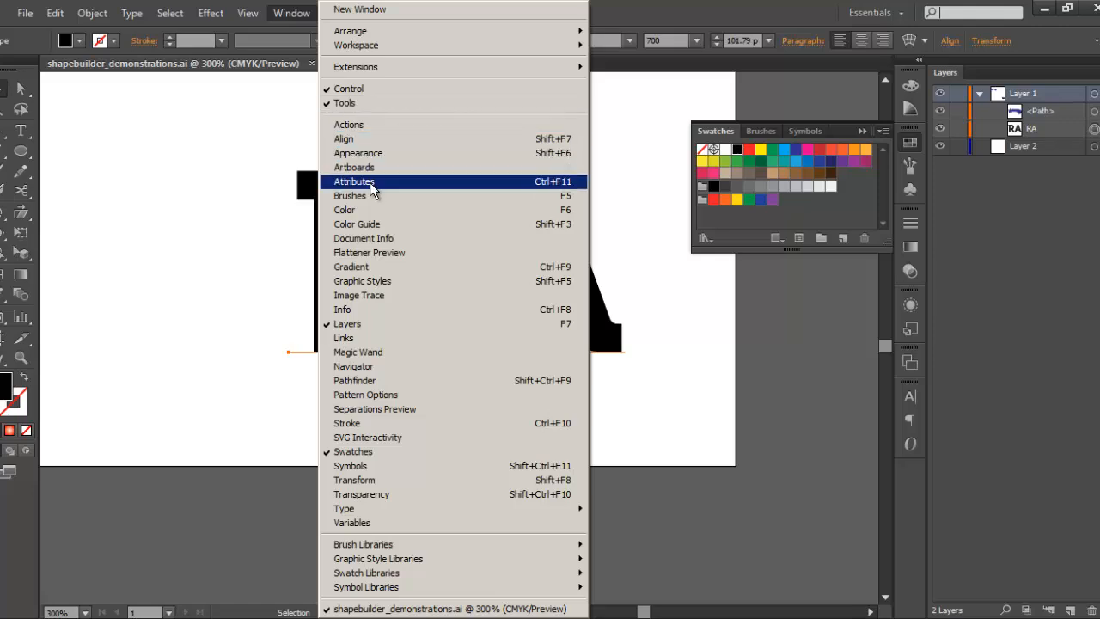
{"action": "mouse_move", "coordinate": [521, 509]}
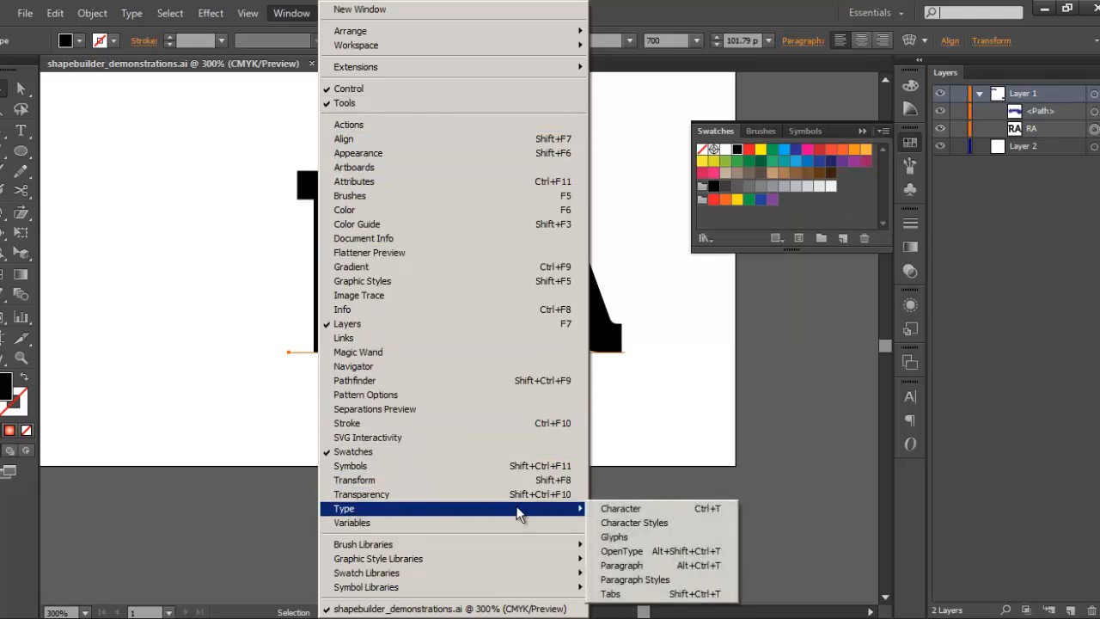
{"action": "left_click", "coordinate": [637, 511]}
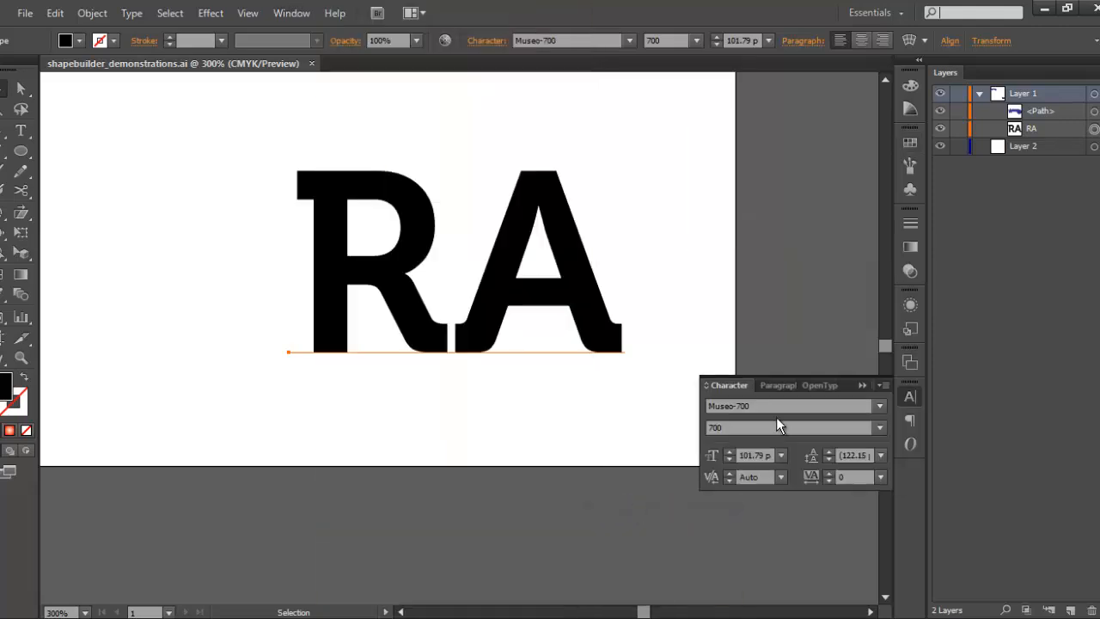
{"action": "left_click_drag", "start_coordinate": [849, 384], "coordinate": [781, 118]}
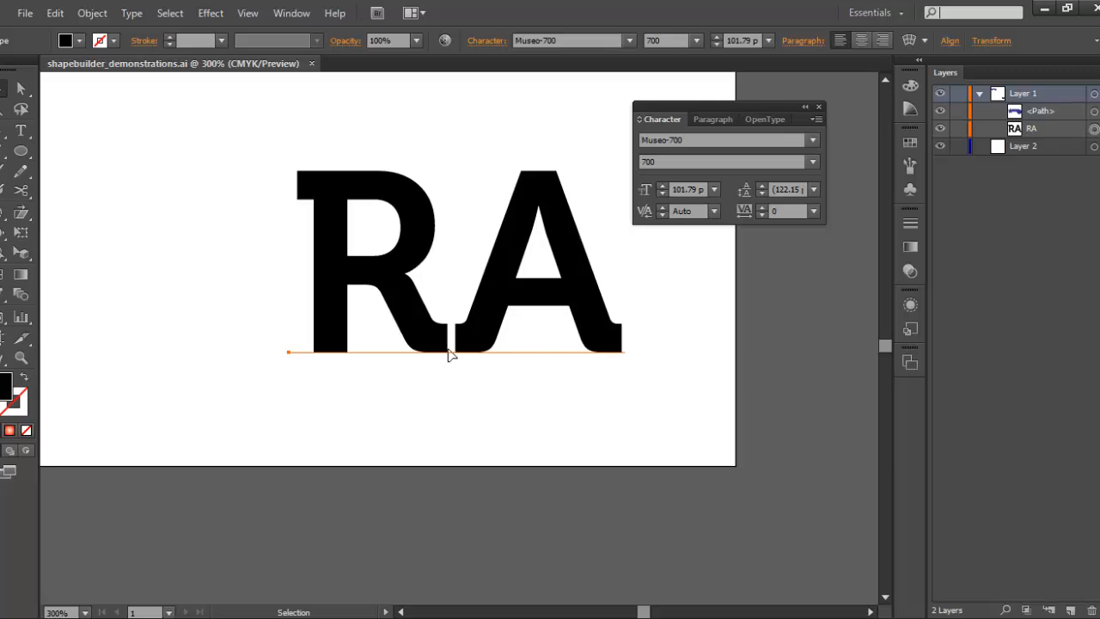
{"action": "left_click", "coordinate": [813, 212]}
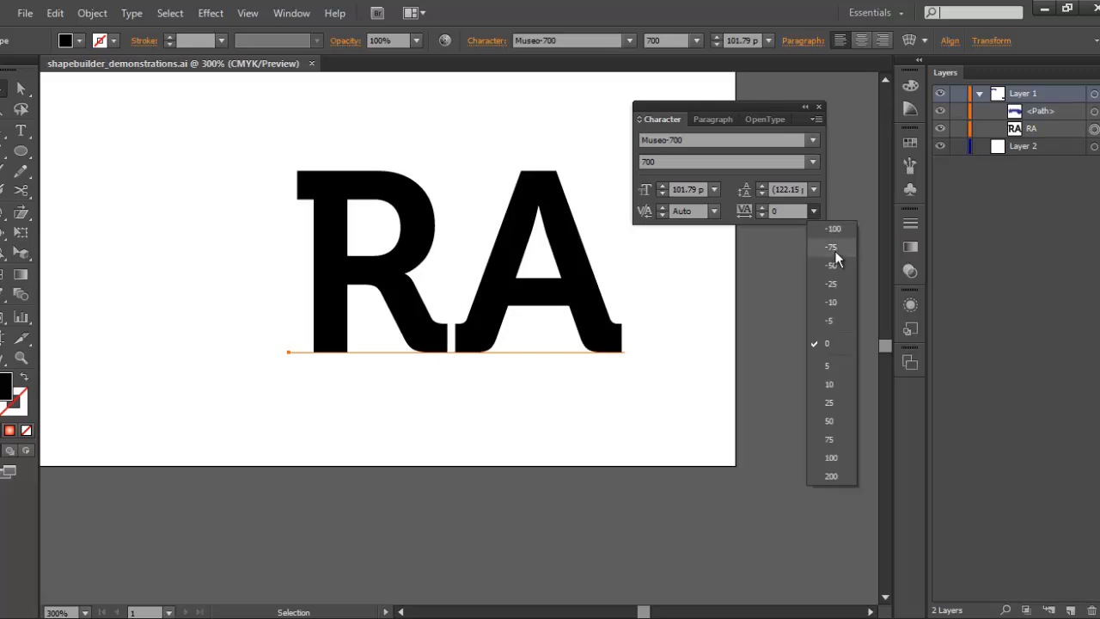
{"action": "left_click", "coordinate": [832, 247]}
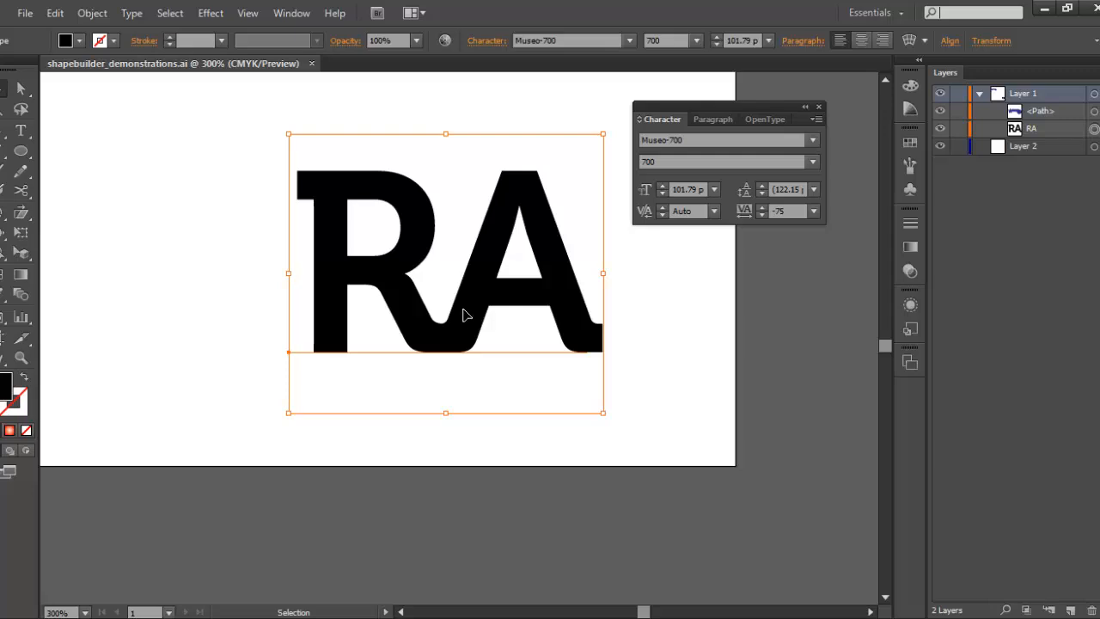
Step: Convert the RA text to outlines and inspect the overlap between the two letters
{"action": "left_click", "coordinate": [130, 15]}
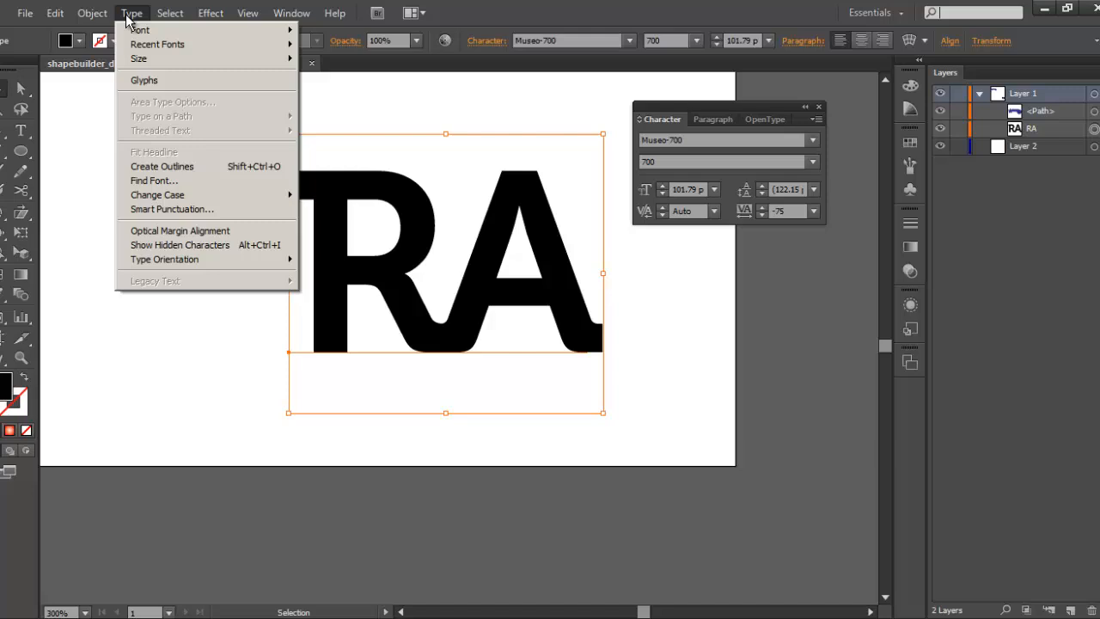
{"action": "left_click", "coordinate": [146, 166]}
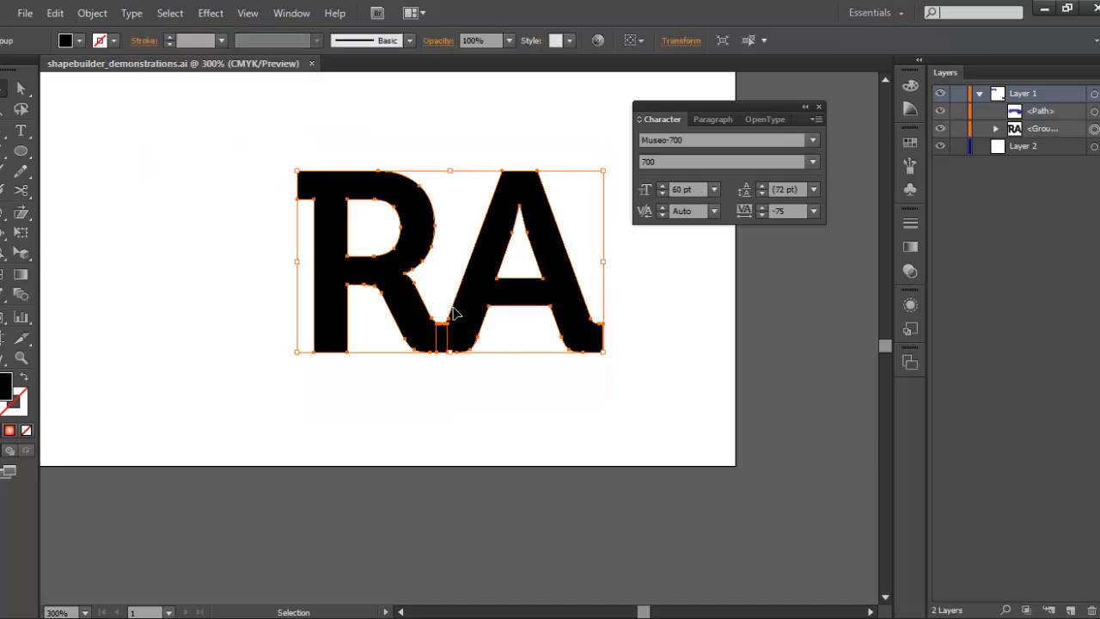
{"action": "scroll", "coordinate": [434, 337], "scroll_direction": "up", "scroll_amount": 3}
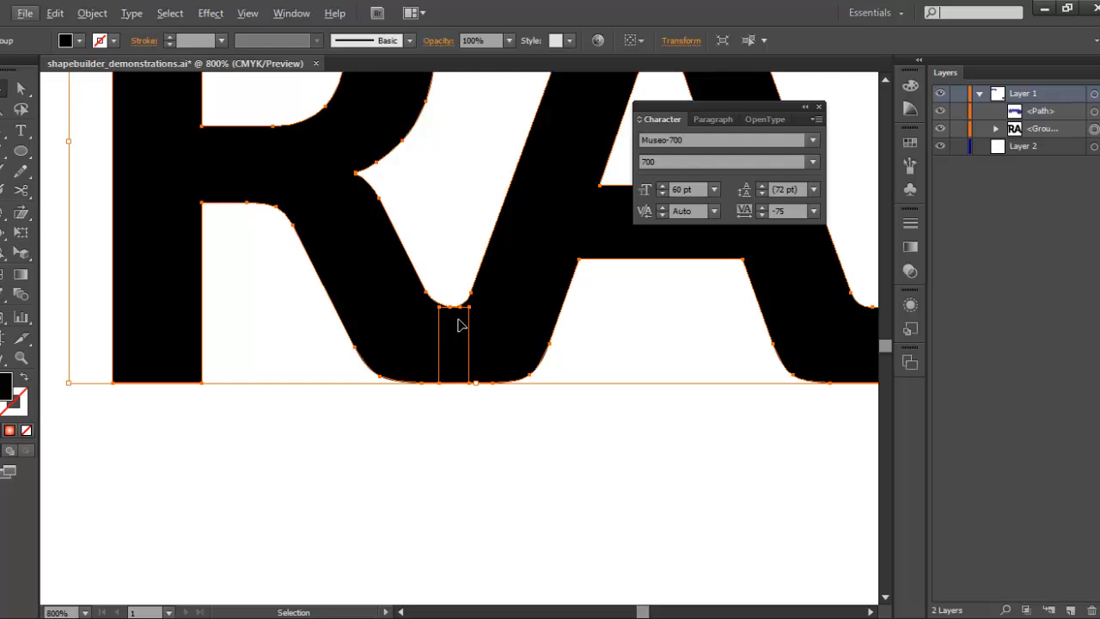
{"action": "key", "text": "Up"}
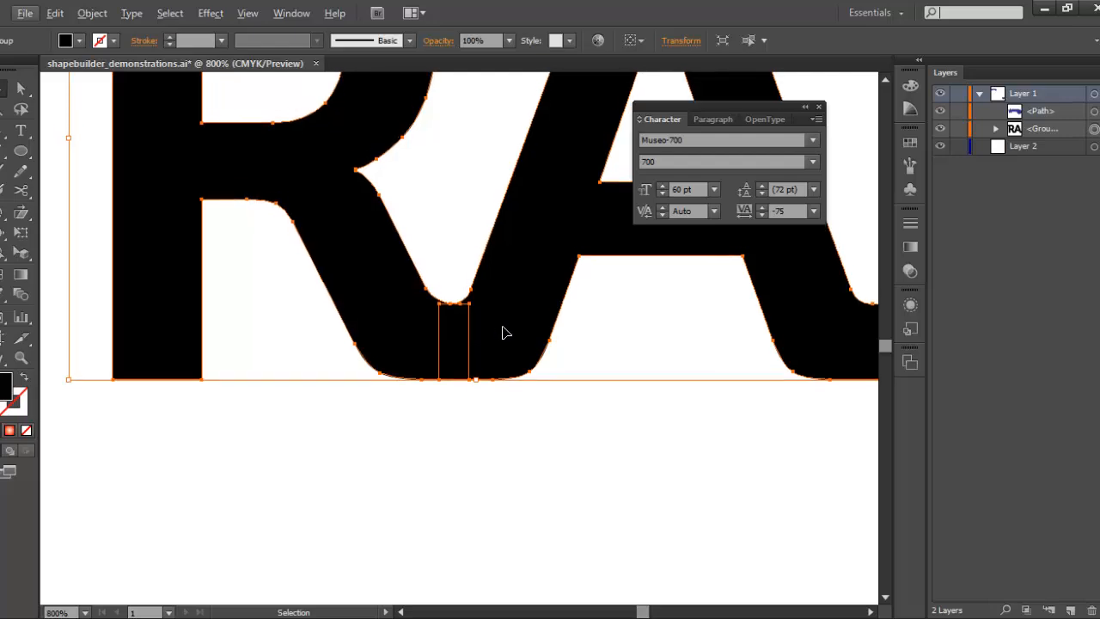
{"action": "scroll", "coordinate": [506, 333], "scroll_direction": "down", "scroll_amount": 3}
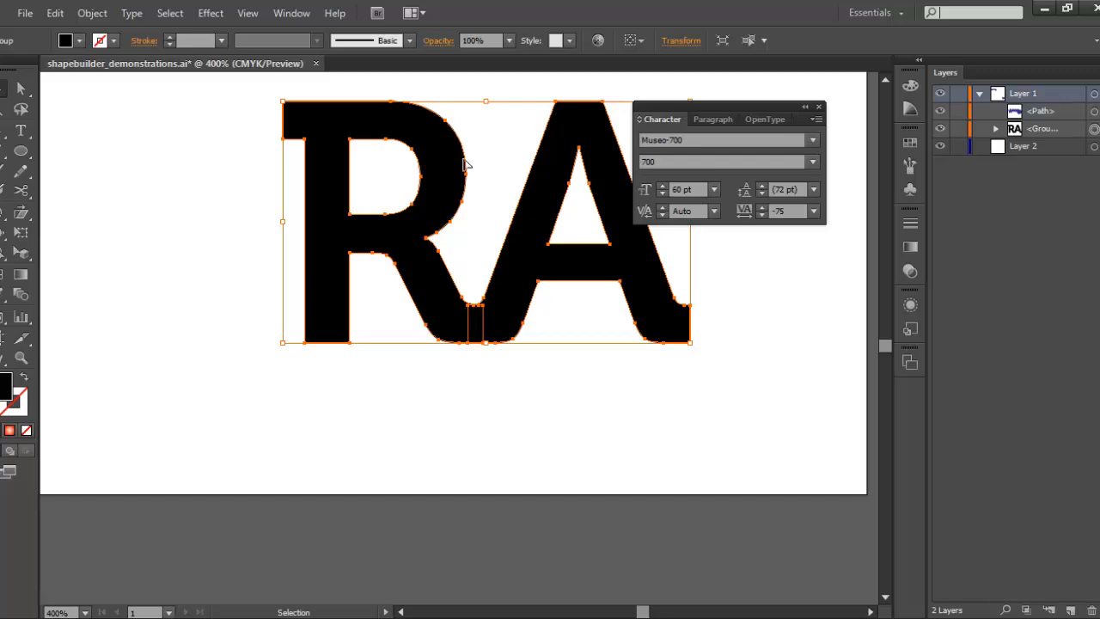
Step: Ungroup the outlined RA letters and select the R on its own
{"action": "left_click", "coordinate": [92, 14]}
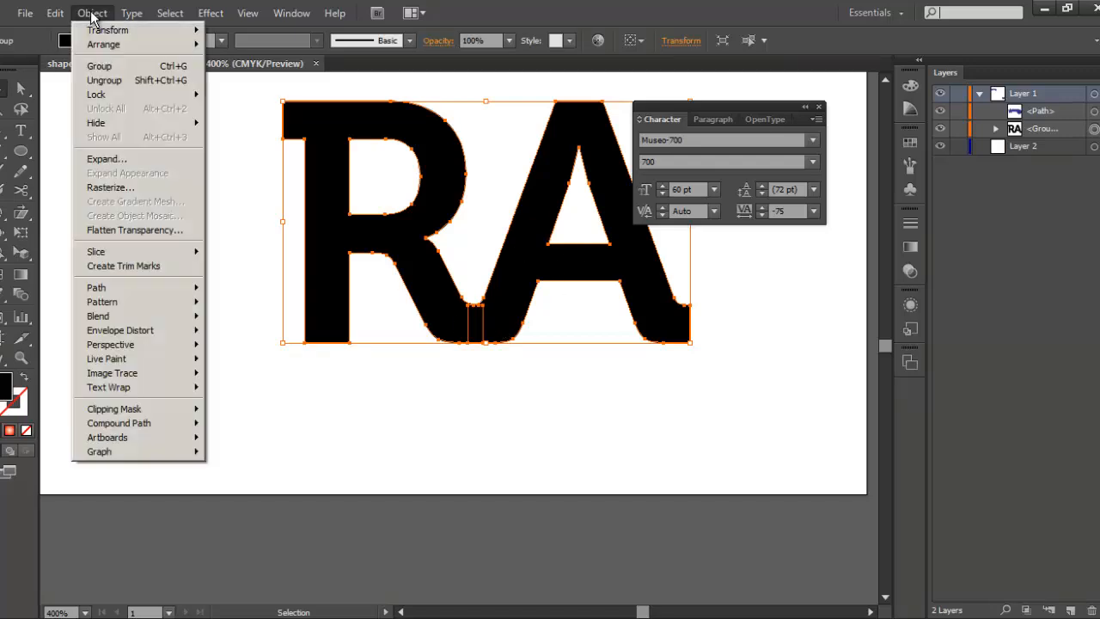
{"action": "left_click", "coordinate": [121, 86]}
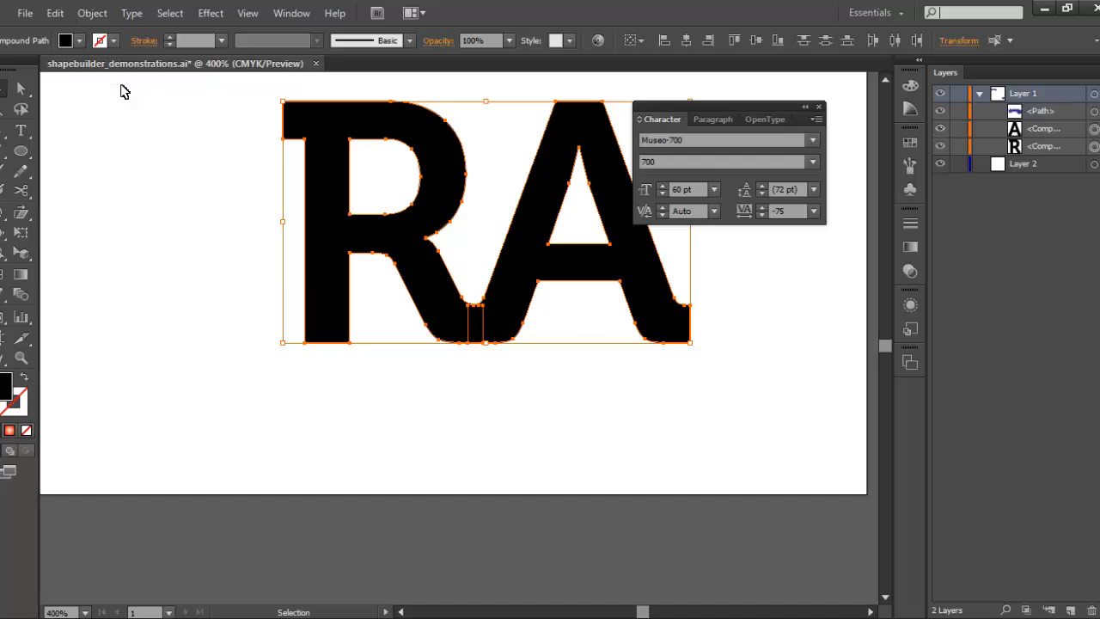
{"action": "left_click", "coordinate": [172, 151]}
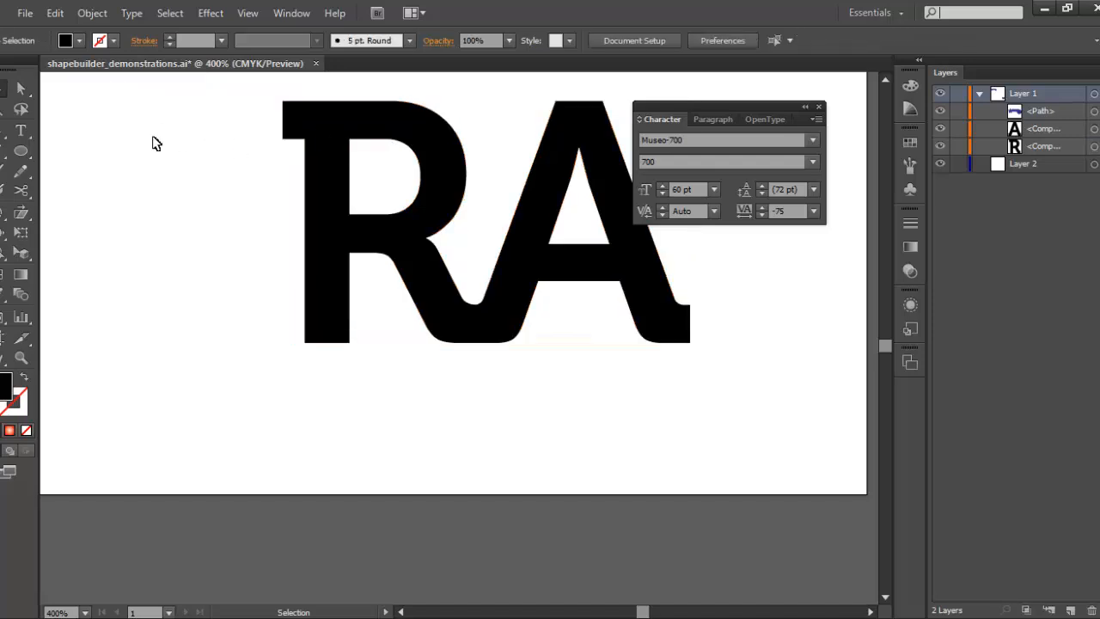
{"action": "left_click", "coordinate": [378, 128]}
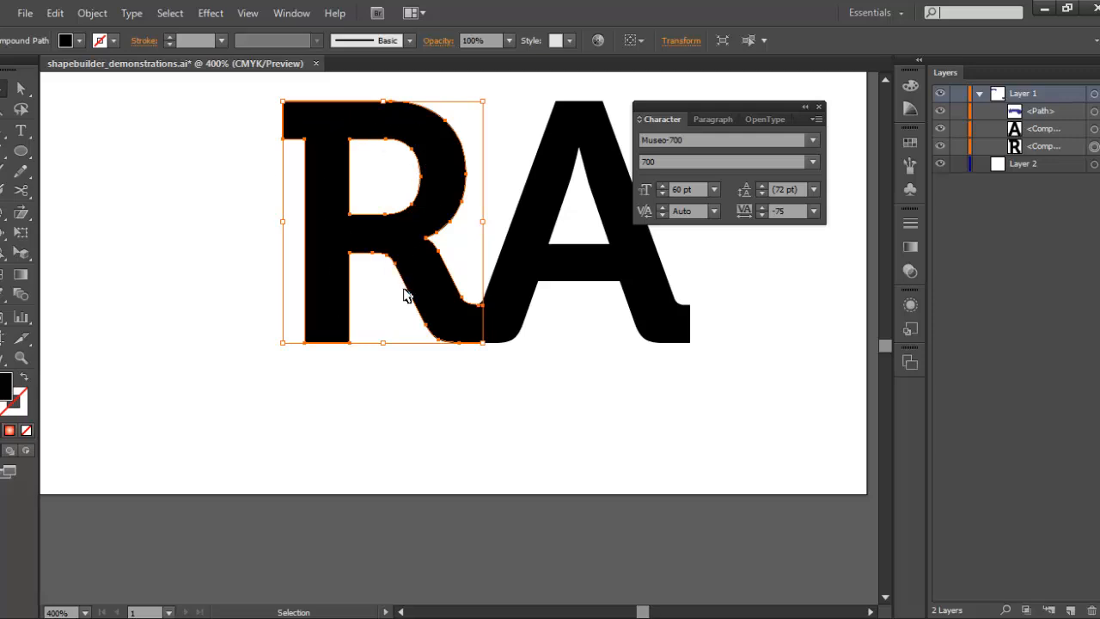
Step: Select both letters and merge the R, the overlap and the A into one shape with the Shape Builder tool
{"action": "left_click", "coordinate": [560, 167]}
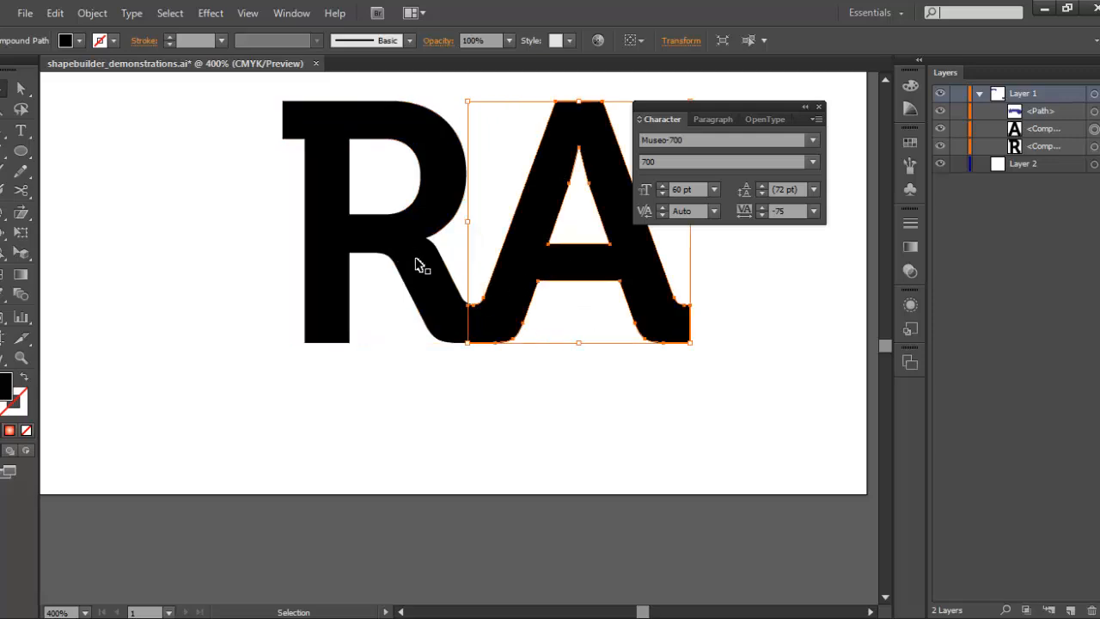
{"action": "left_click", "coordinate": [373, 247], "text": "shift"}
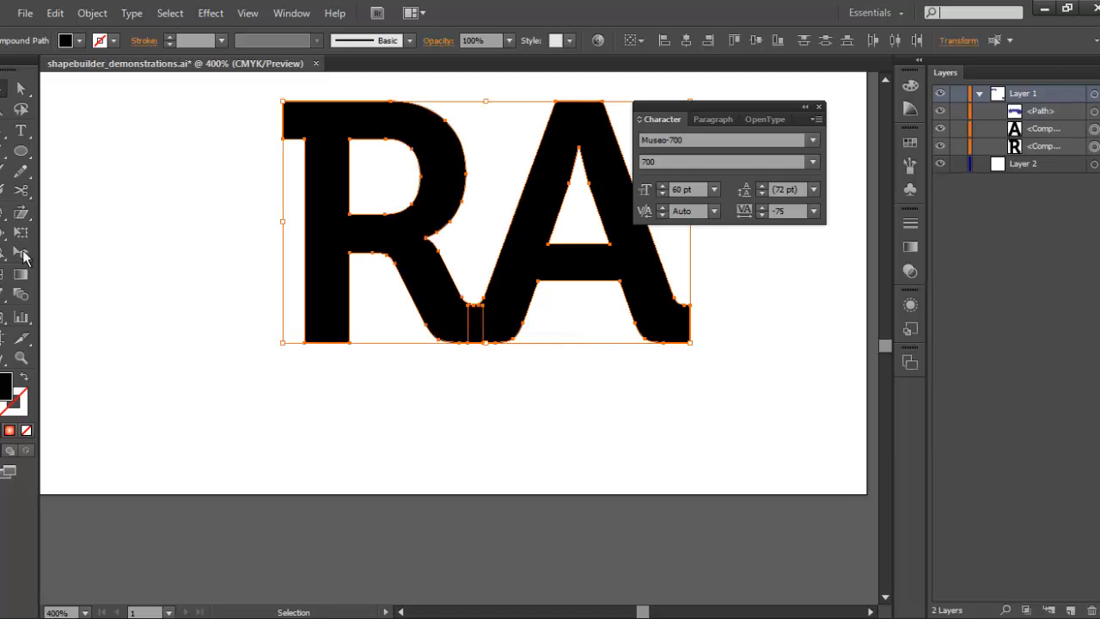
{"action": "left_click_drag", "start_coordinate": [3, 262], "coordinate": [72, 253]}
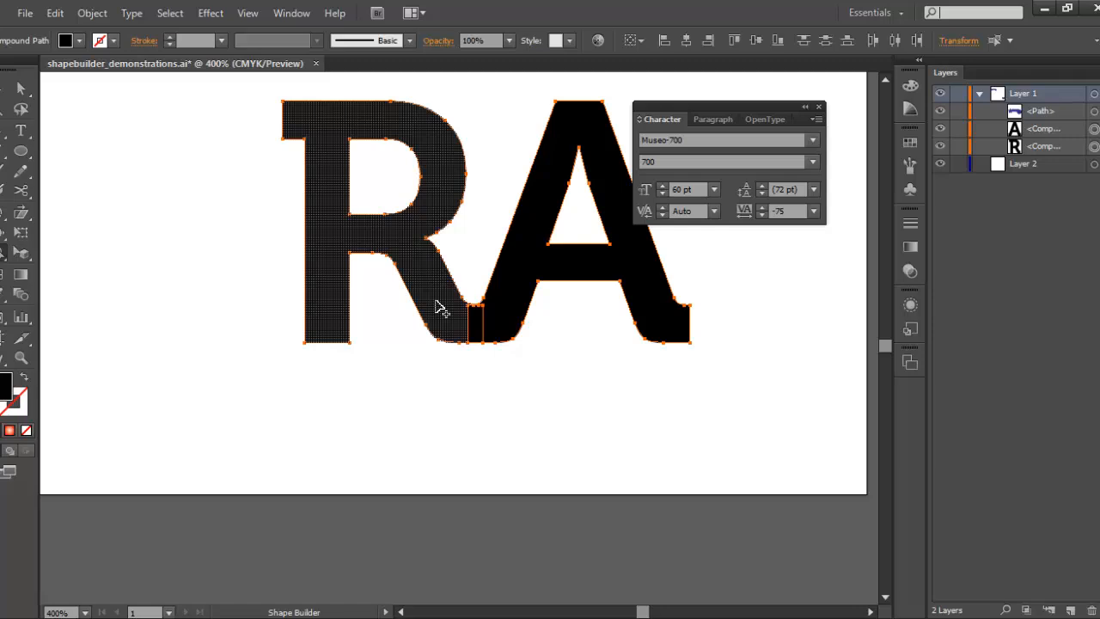
{"action": "left_click_drag", "start_coordinate": [440, 308], "coordinate": [468, 328]}
{"action": "left_click_drag", "start_coordinate": [472, 328], "coordinate": [491, 332]}
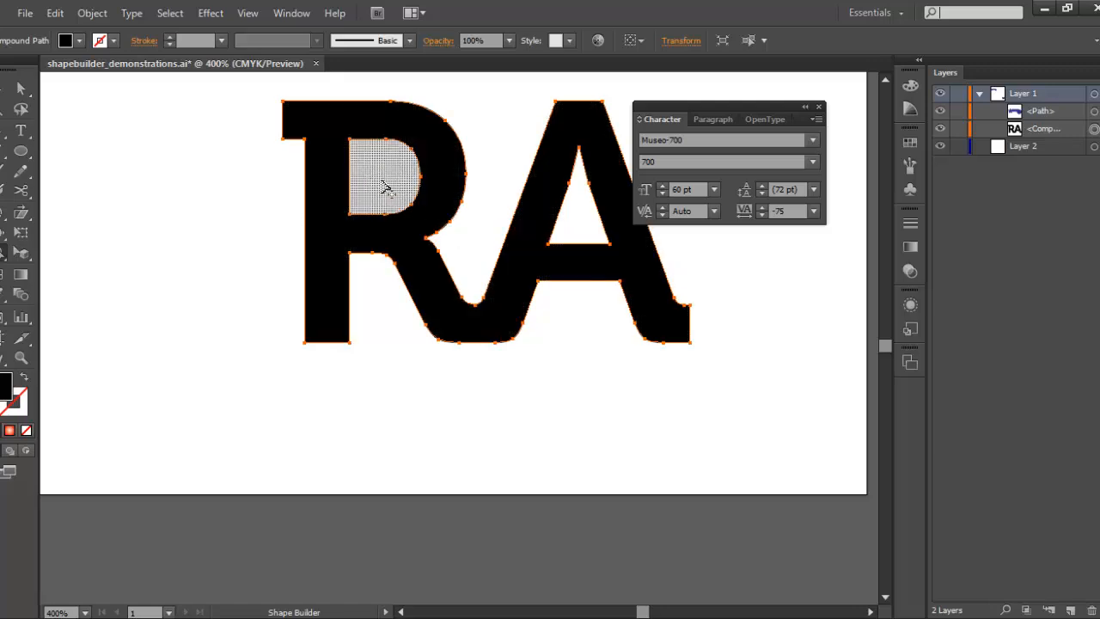
{"action": "left_click", "coordinate": [386, 187], "text": "alt"}
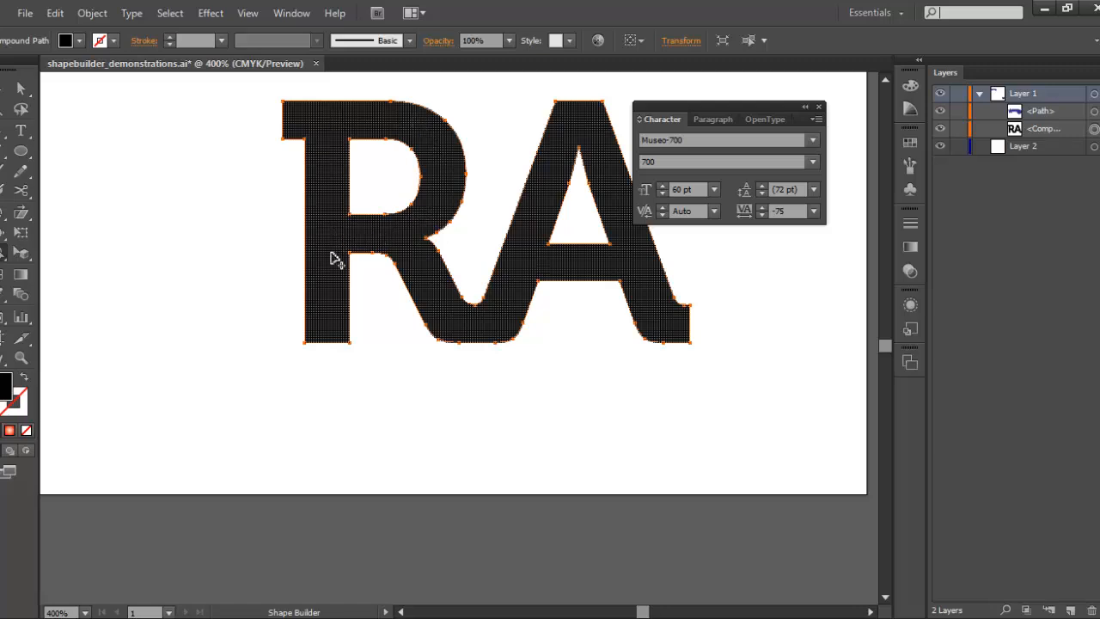